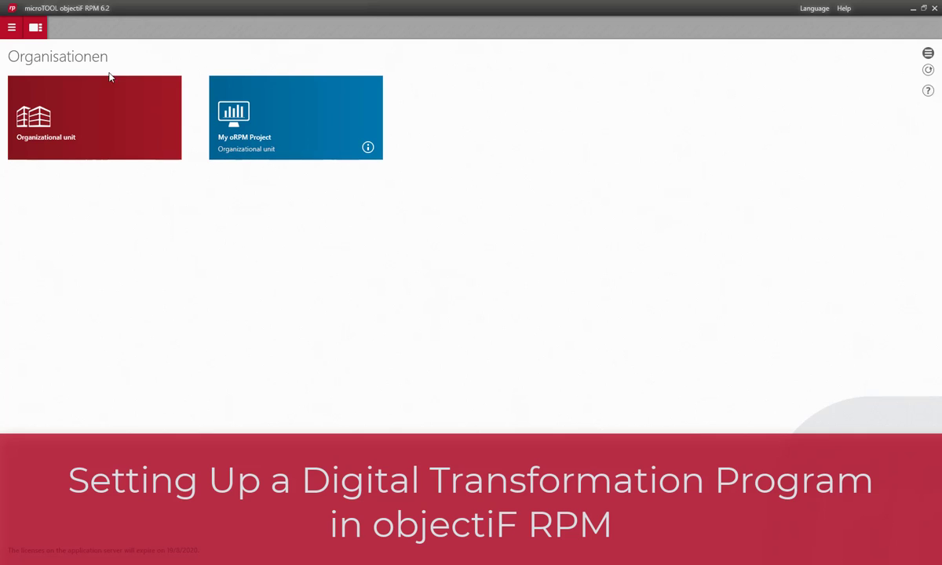
Start a new program named "My DT Program" with short identifier MDT, based on the "Digitization project with strategy analysis" template
{"action": "left_click", "coordinate": [15, 33]}
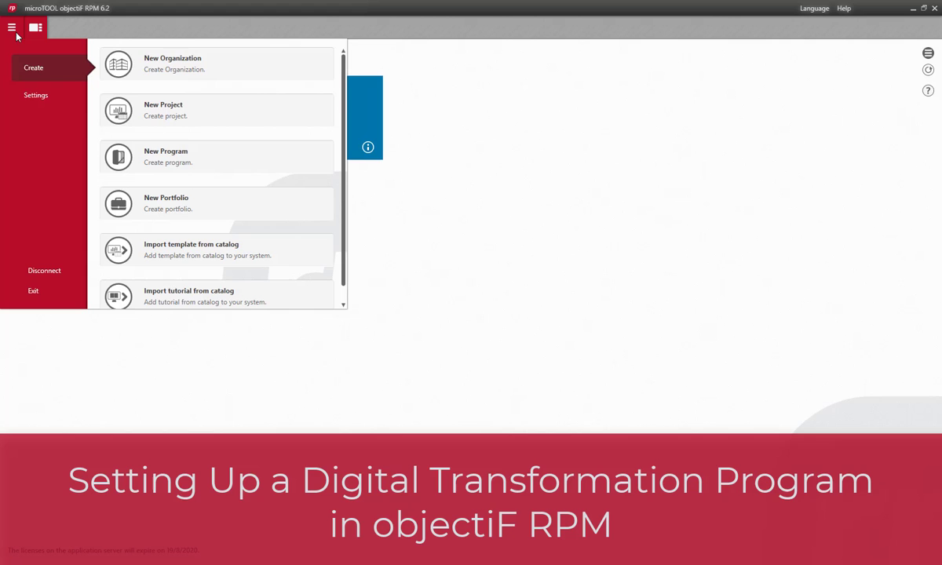
{"action": "left_click", "coordinate": [195, 156]}
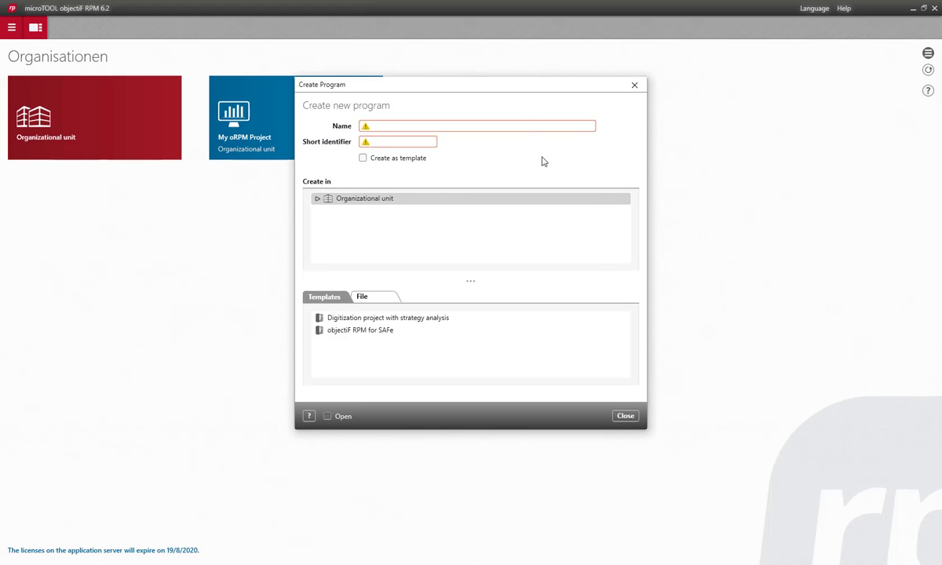
{"action": "type", "text": "My"}
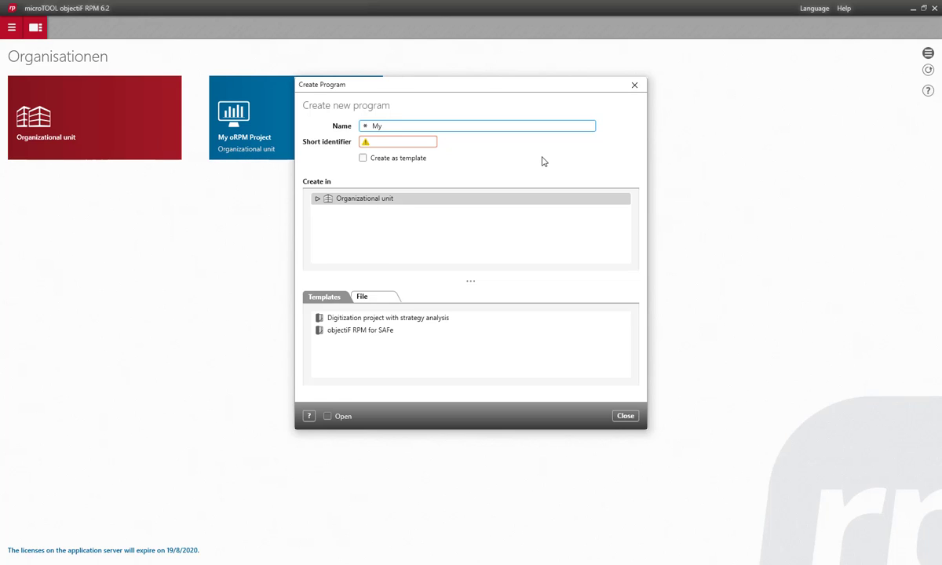
{"action": "type", "text": " DT Program"}
{"action": "key", "text": "Tab"}
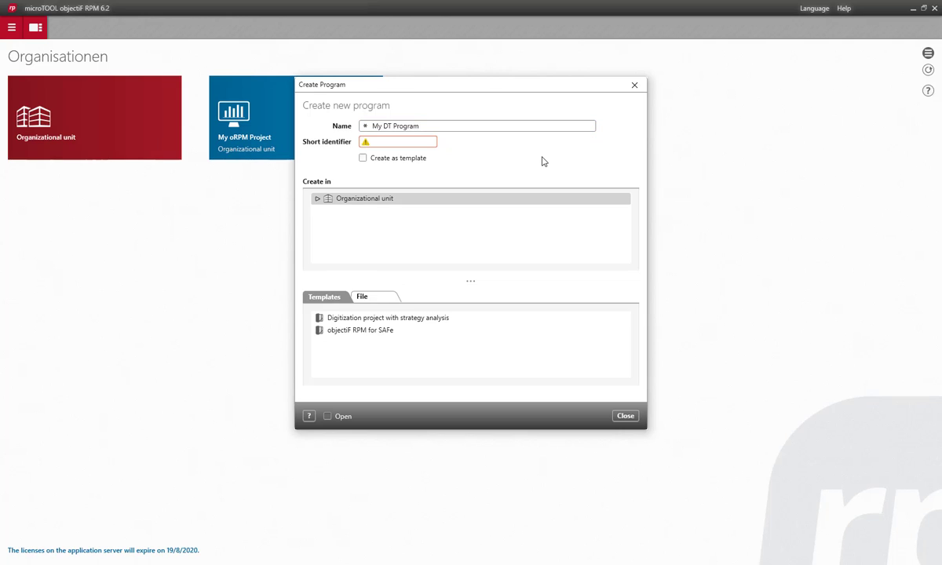
{"action": "type", "text": "MDT"}
{"action": "left_click", "coordinate": [427, 320]}
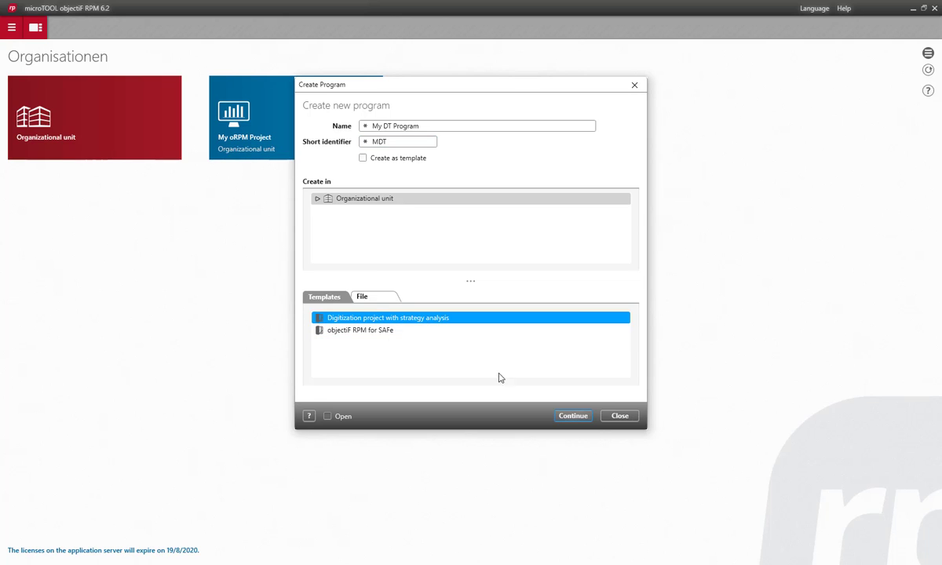
{"action": "left_click", "coordinate": [569, 419]}
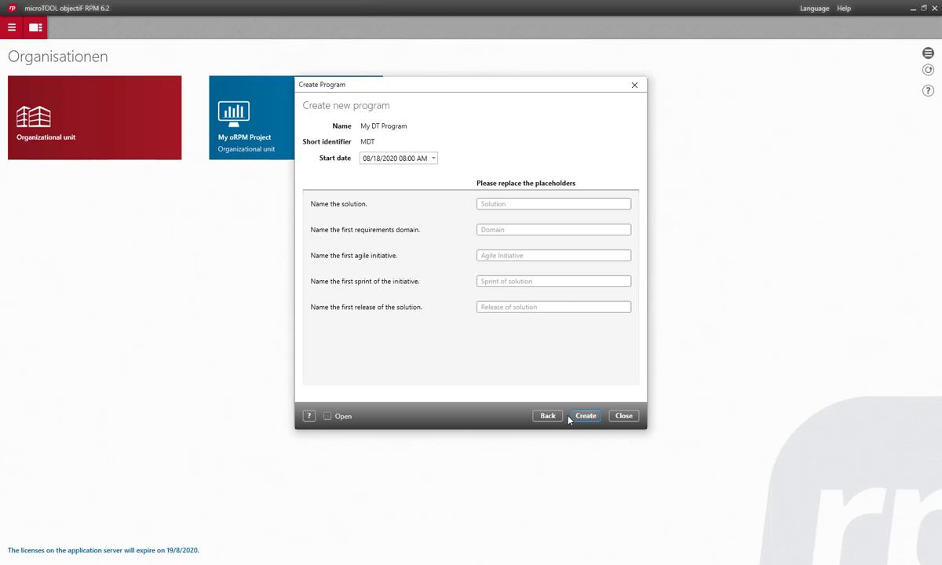
Replace the placeholders with solution "DT-Solution", requirements domain "Domain", agile initiative "Initiative 1", sprint "Sprint 1.1" and release "Release 1"
{"action": "left_click", "coordinate": [535, 203]}
{"action": "type", "text": "DT-Solution"}
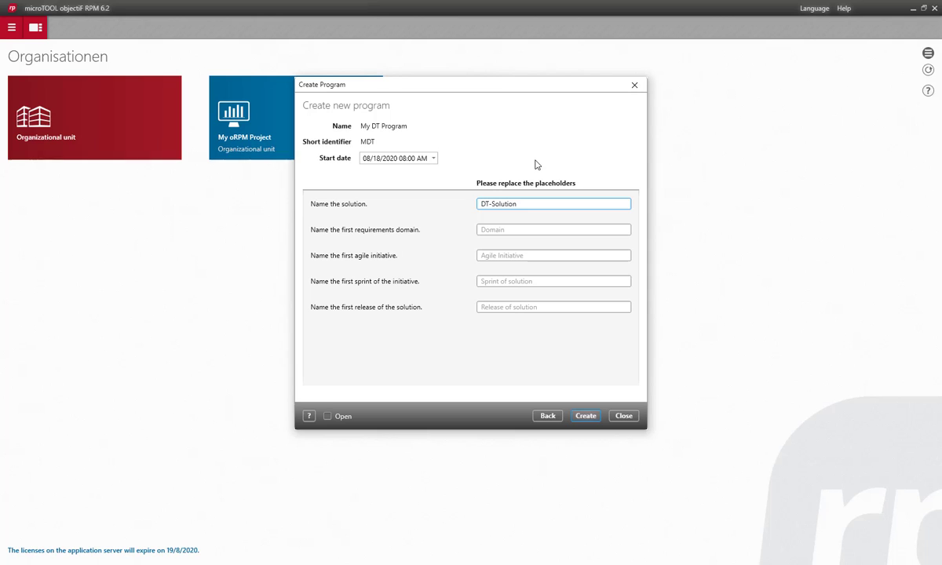
{"action": "key", "text": "Tab"}
{"action": "type", "text": "Domain"}
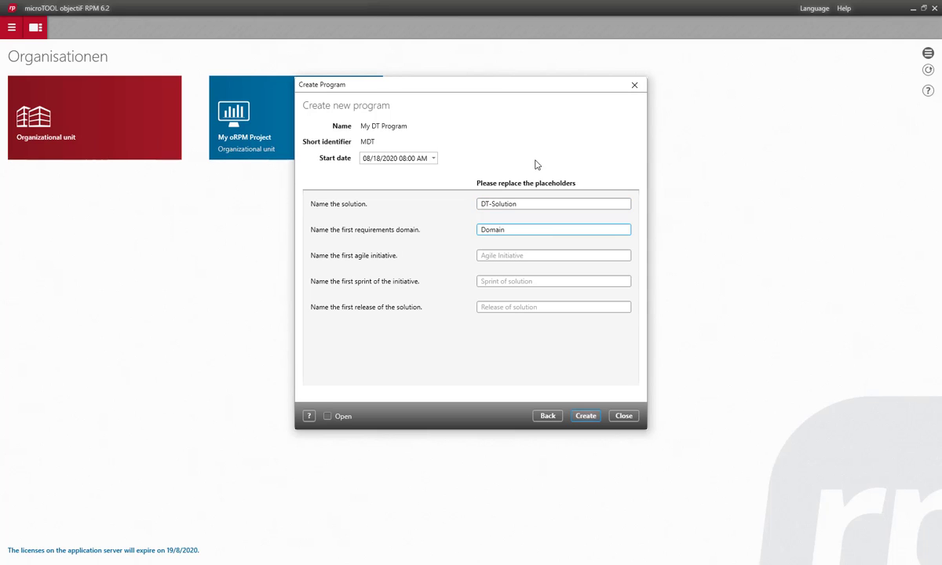
{"action": "key", "text": "Tab"}
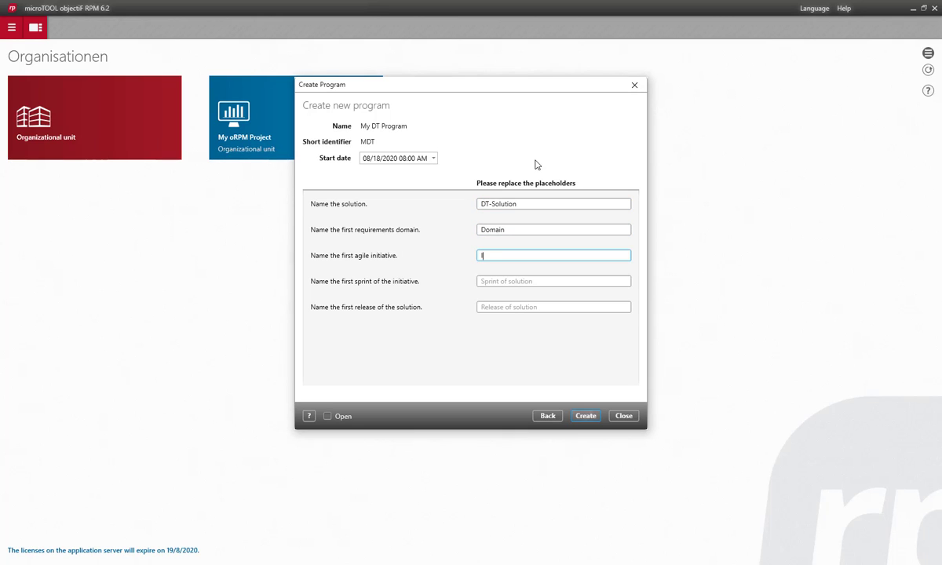
{"action": "type", "text": "Initiative 1"}
{"action": "key", "text": "Tab"}
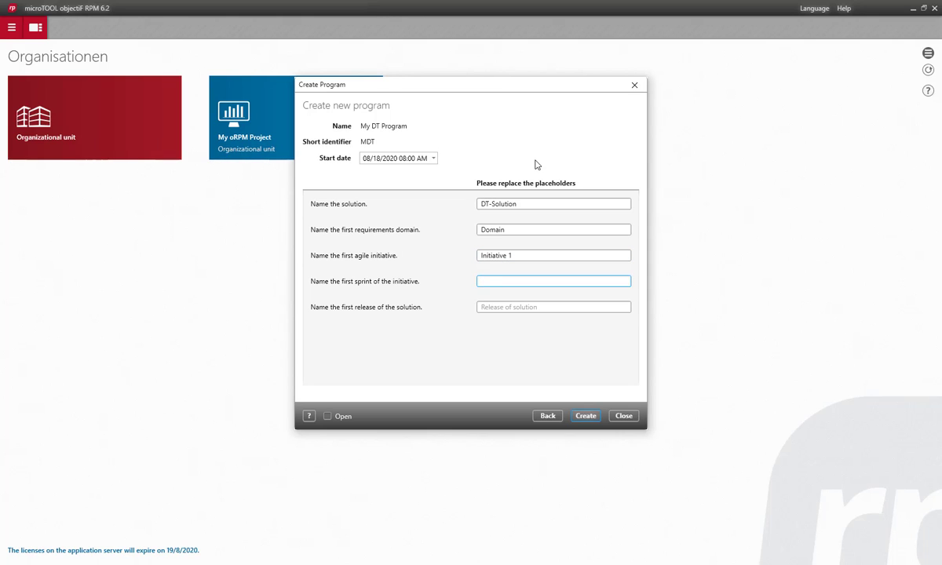
{"action": "type", "text": "Sprint 1.1"}
{"action": "key", "text": "Tab"}
{"action": "type", "text": "Release"}
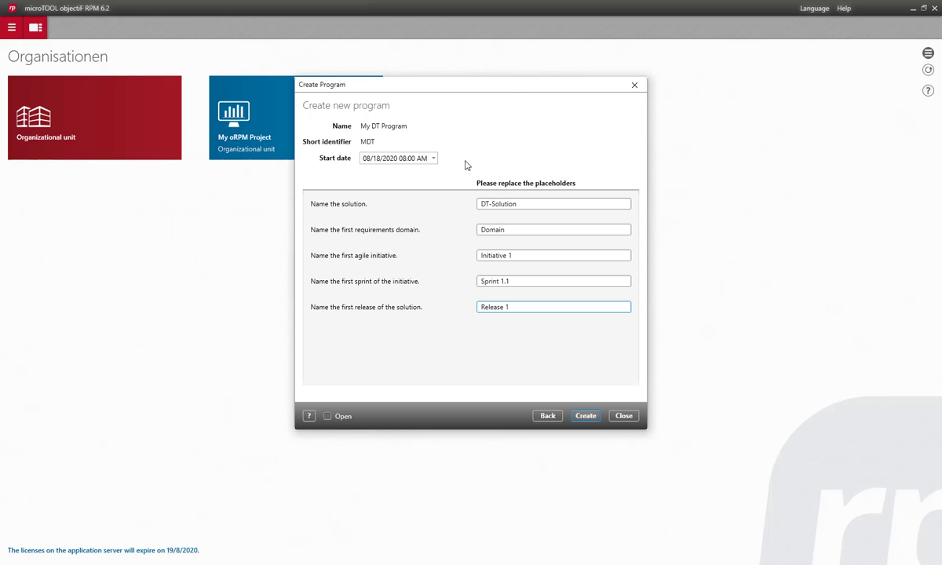
Set the start date to 09/08/2020, create the program and close the creation dialog
{"action": "left_click", "coordinate": [432, 158]}
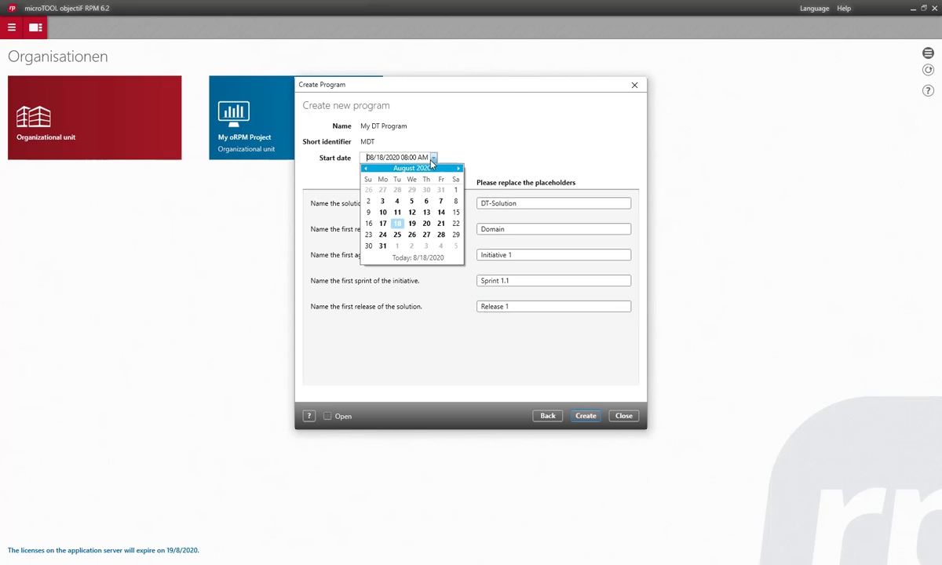
{"action": "left_click", "coordinate": [458, 169]}
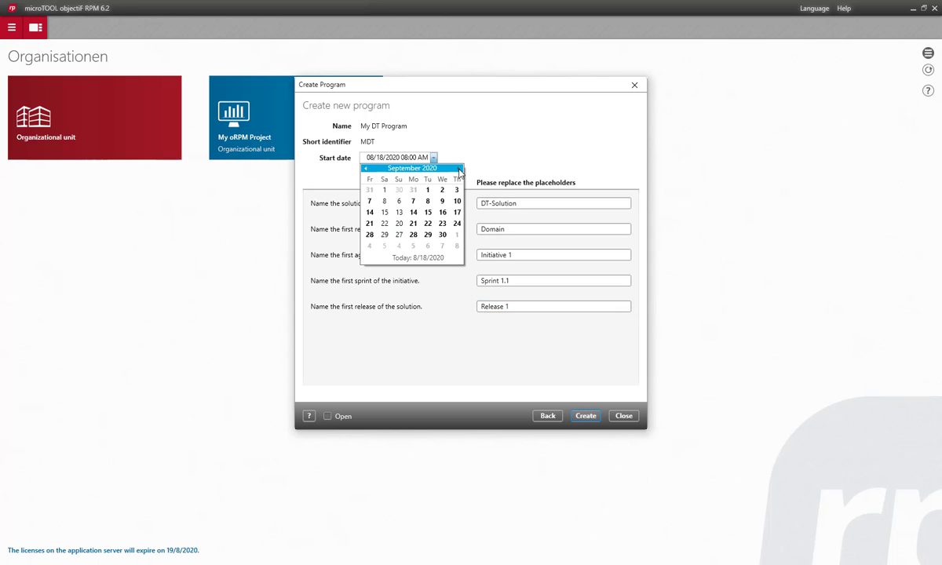
{"action": "left_click", "coordinate": [397, 201]}
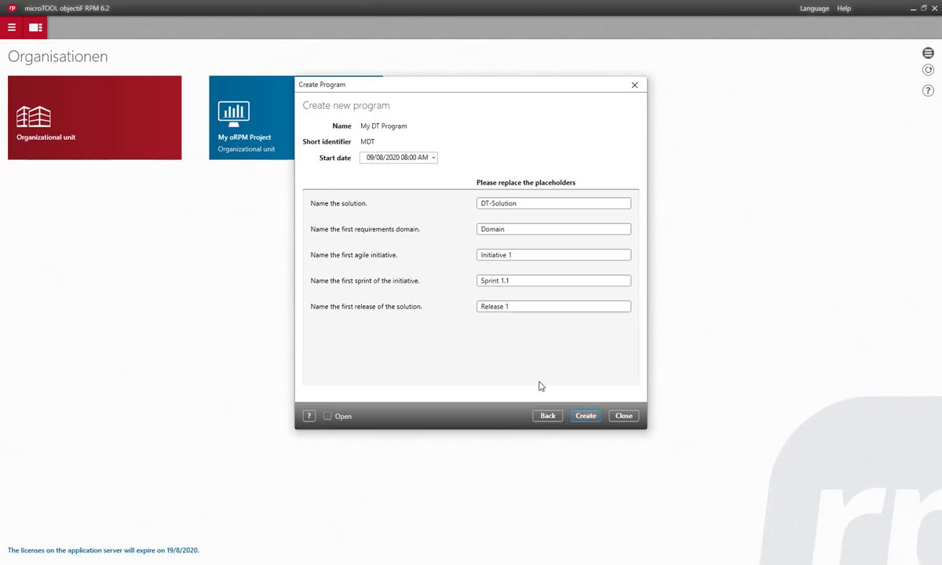
{"action": "left_click", "coordinate": [583, 415]}
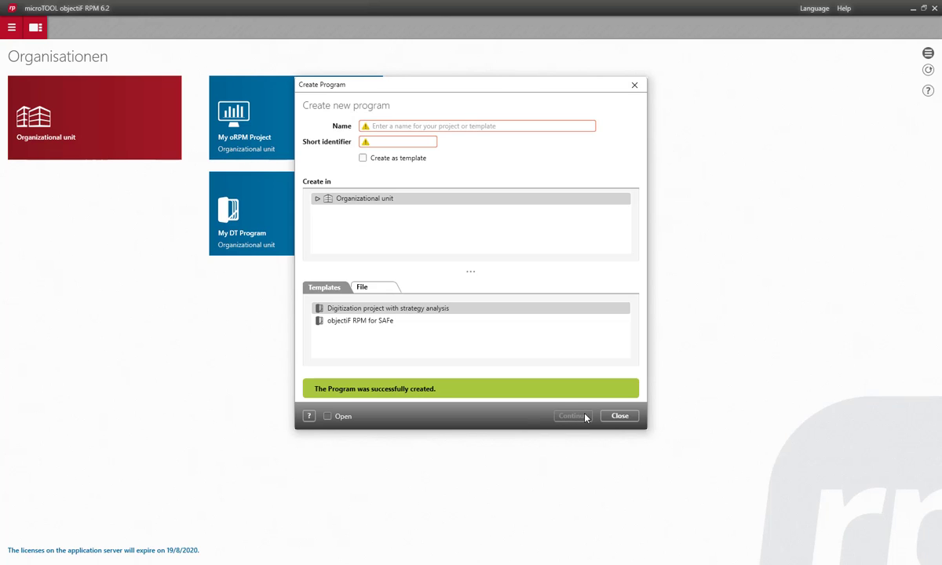
{"action": "left_click", "coordinate": [616, 416]}
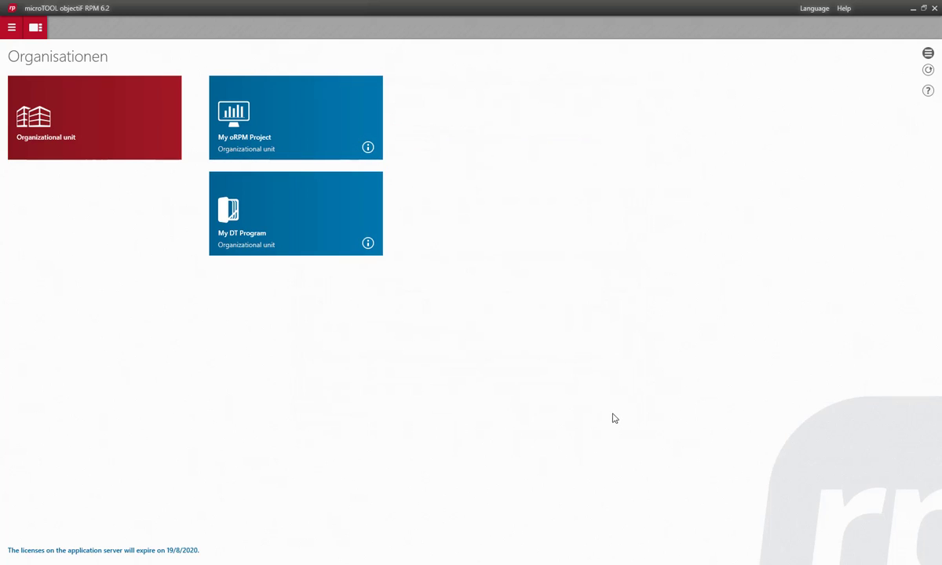
Open My DT Program and examine its Strategy, Requirements Domain, Planning and controlling, Initiative 1 and Release 1 topics
{"action": "left_click", "coordinate": [357, 218]}
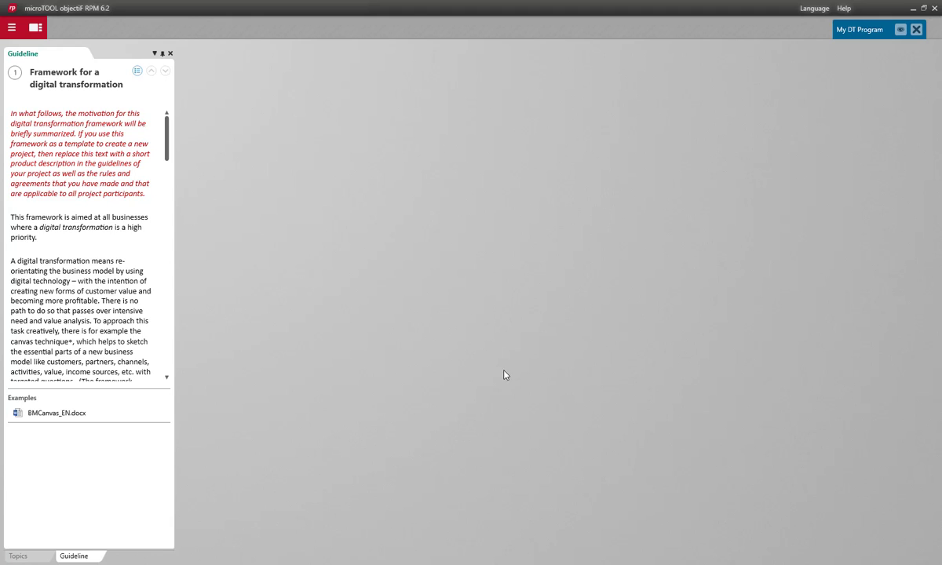
{"action": "left_click", "coordinate": [42, 555]}
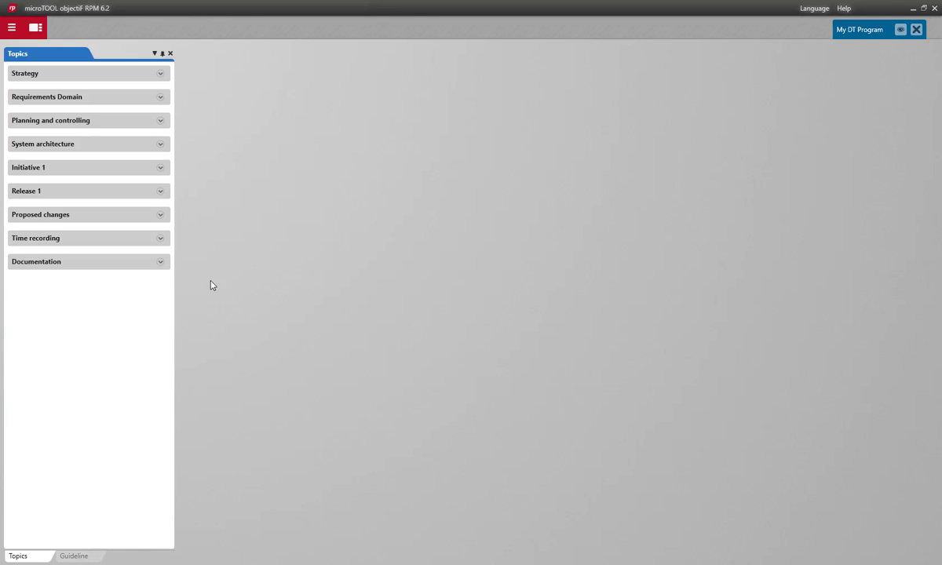
{"action": "left_click", "coordinate": [160, 75]}
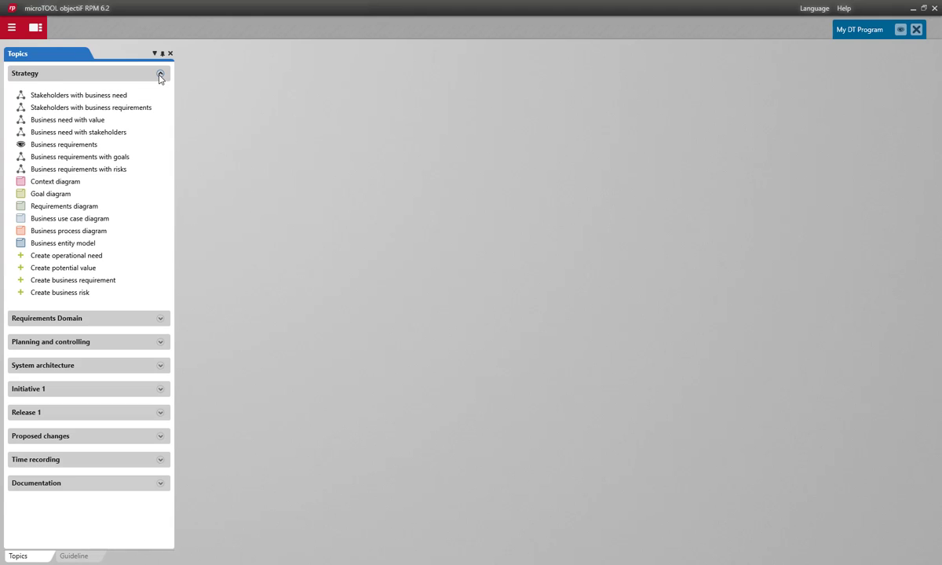
{"action": "left_click", "coordinate": [160, 318]}
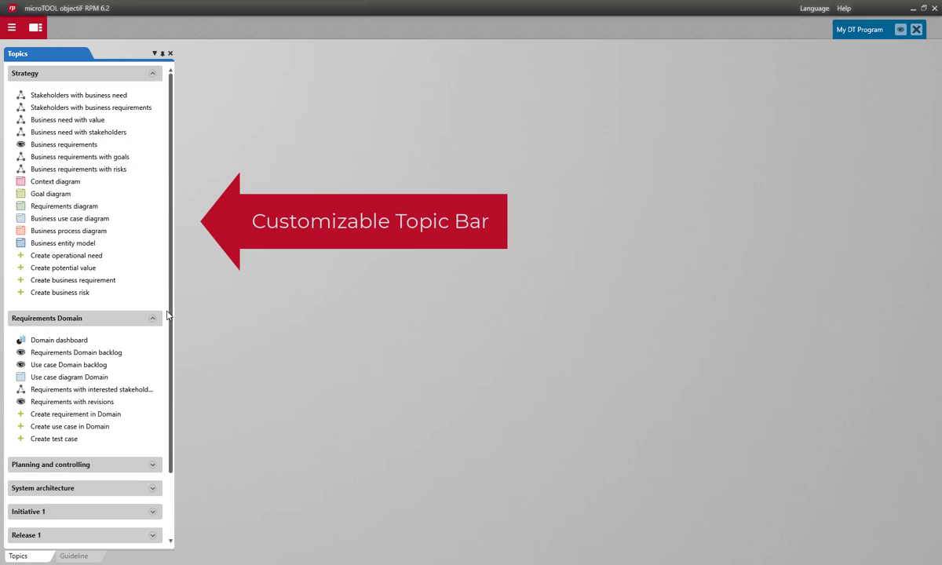
{"action": "left_click_drag", "start_coordinate": [172, 312], "coordinate": [171, 369]}
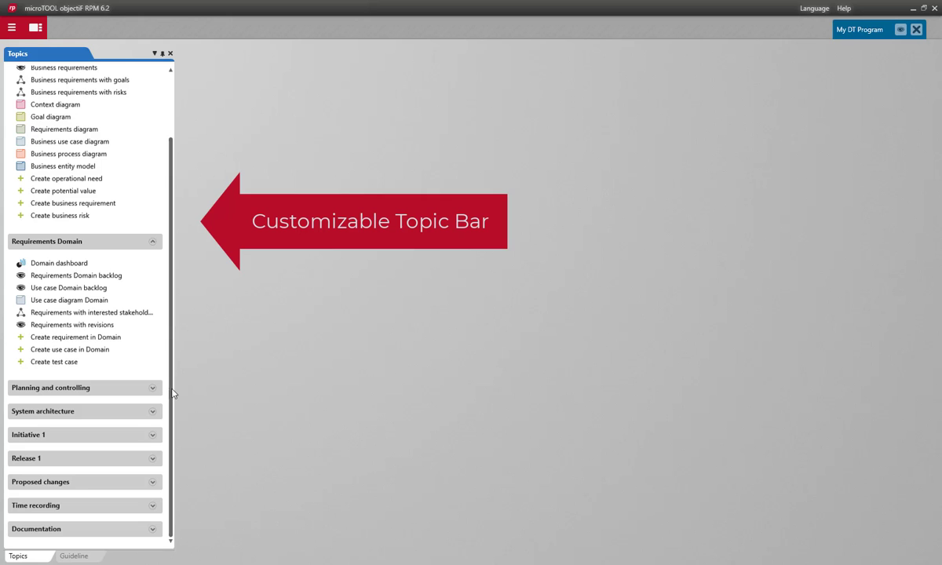
{"action": "left_click", "coordinate": [152, 390]}
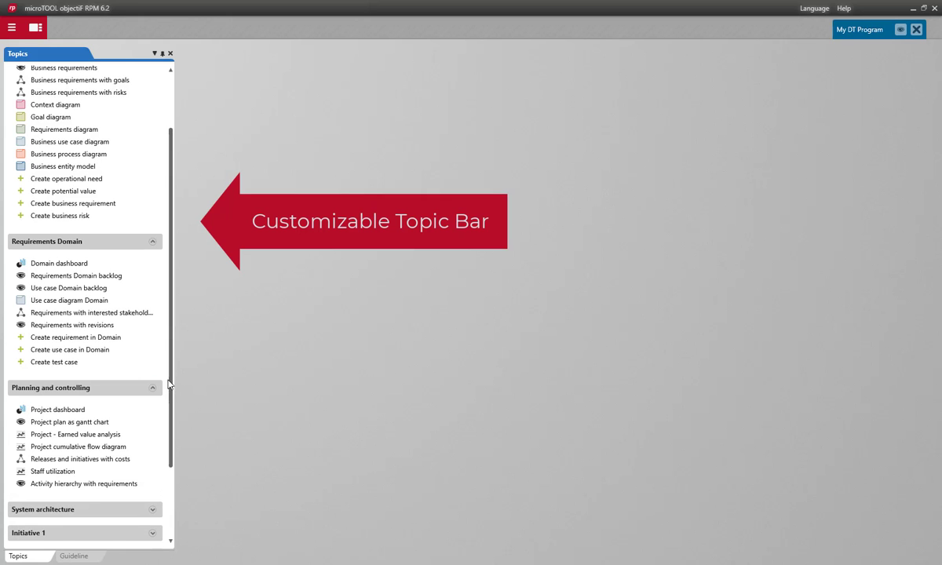
{"action": "left_click_drag", "start_coordinate": [172, 384], "coordinate": [176, 474]}
{"action": "left_click", "coordinate": [152, 434]}
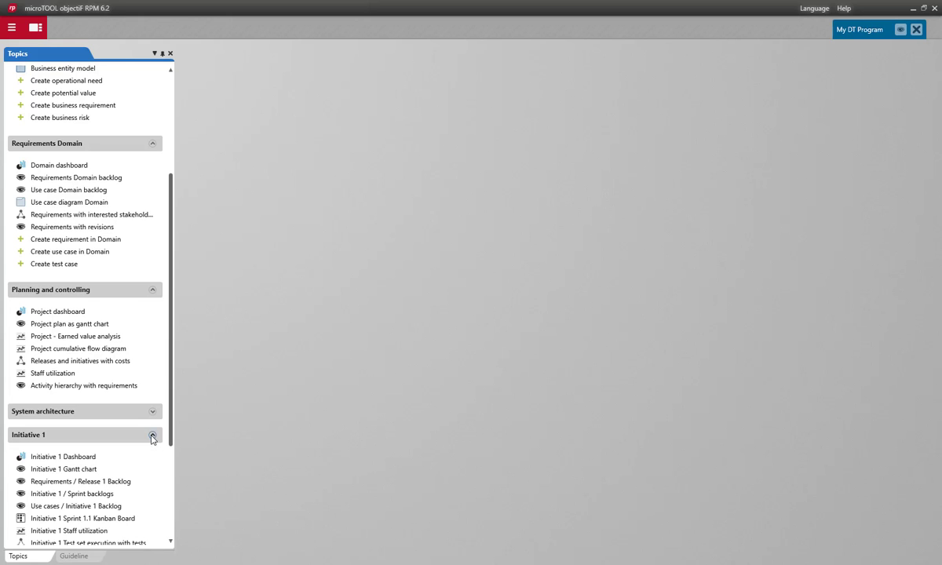
{"action": "left_click_drag", "start_coordinate": [173, 424], "coordinate": [174, 517]}
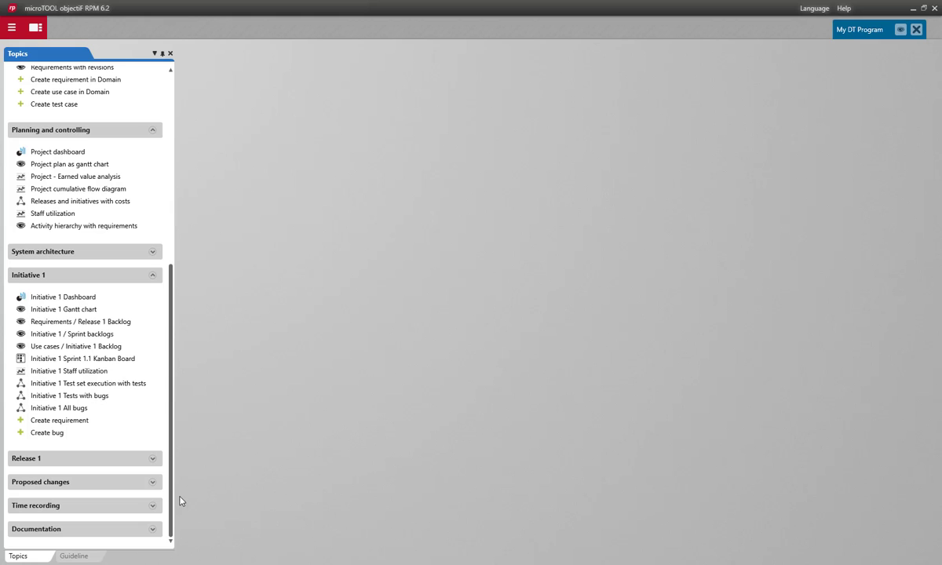
{"action": "left_click", "coordinate": [152, 460]}
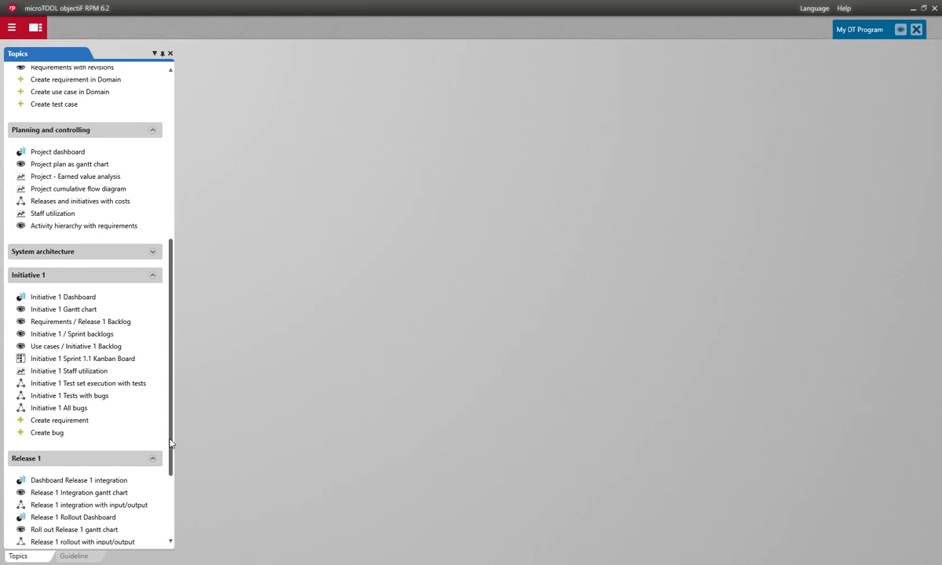
{"action": "left_click_drag", "start_coordinate": [171, 445], "coordinate": [172, 524]}
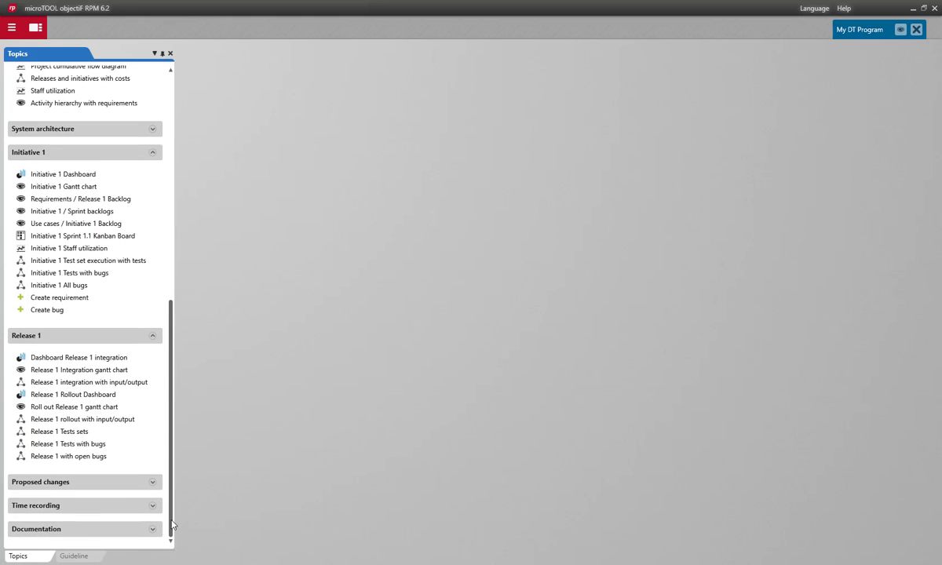
Show the program's products and expand the Strategy, Business need, Future state and Documents packages to examine the repository structure
{"action": "left_click", "coordinate": [901, 30]}
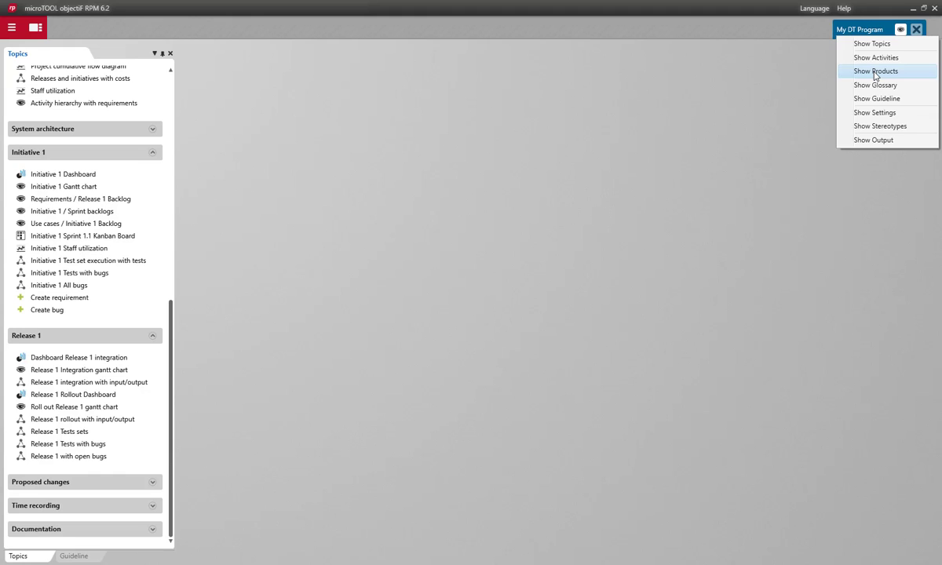
{"action": "left_click", "coordinate": [875, 72]}
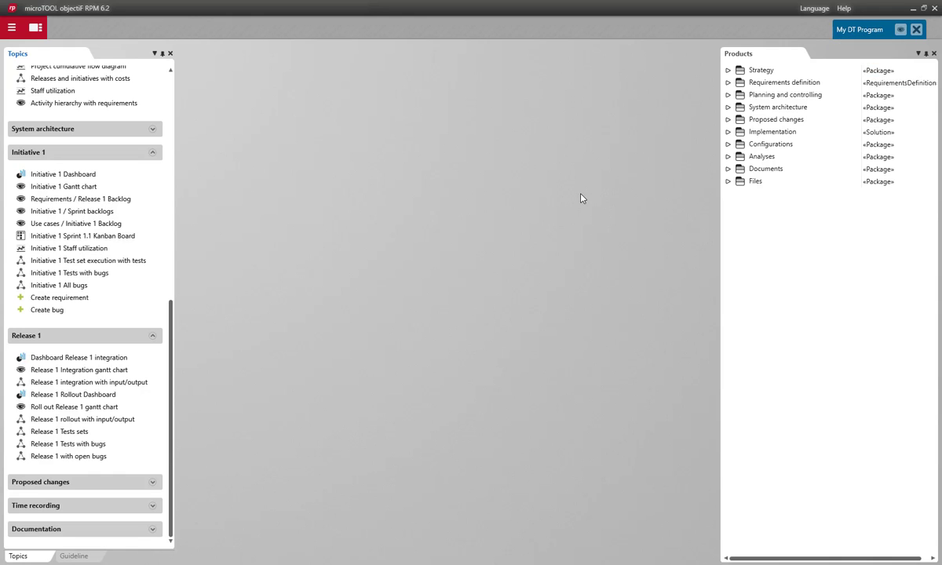
{"action": "left_click", "coordinate": [726, 74]}
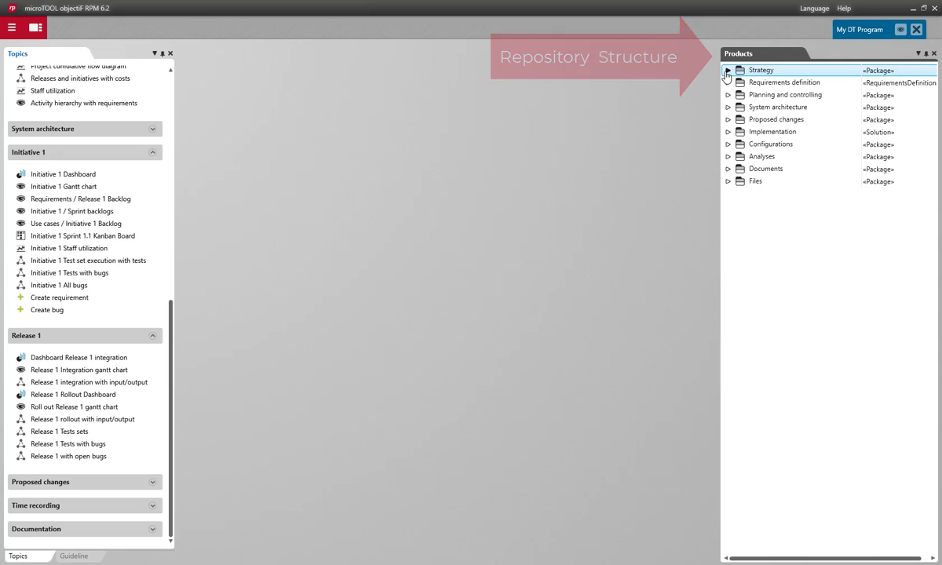
{"action": "left_click", "coordinate": [727, 70]}
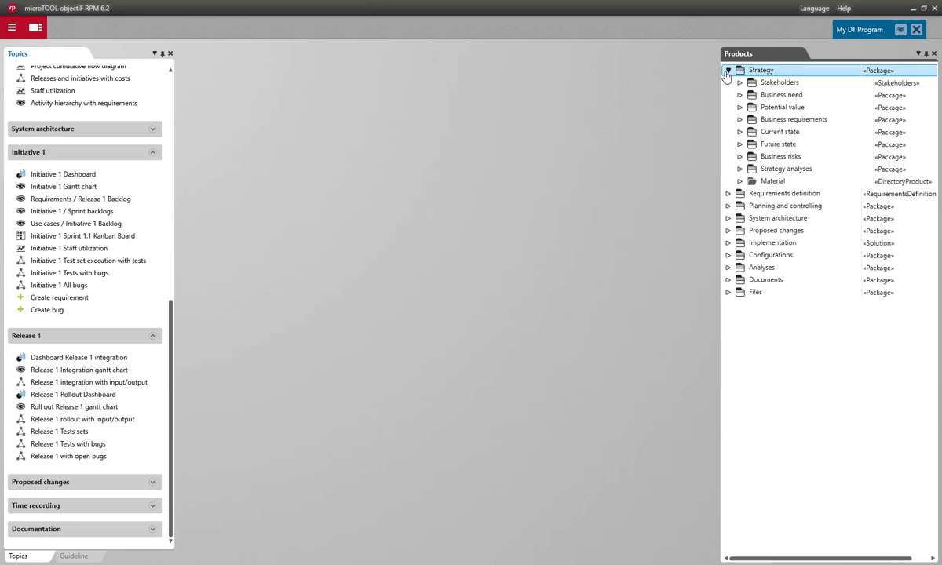
{"action": "left_click", "coordinate": [737, 95]}
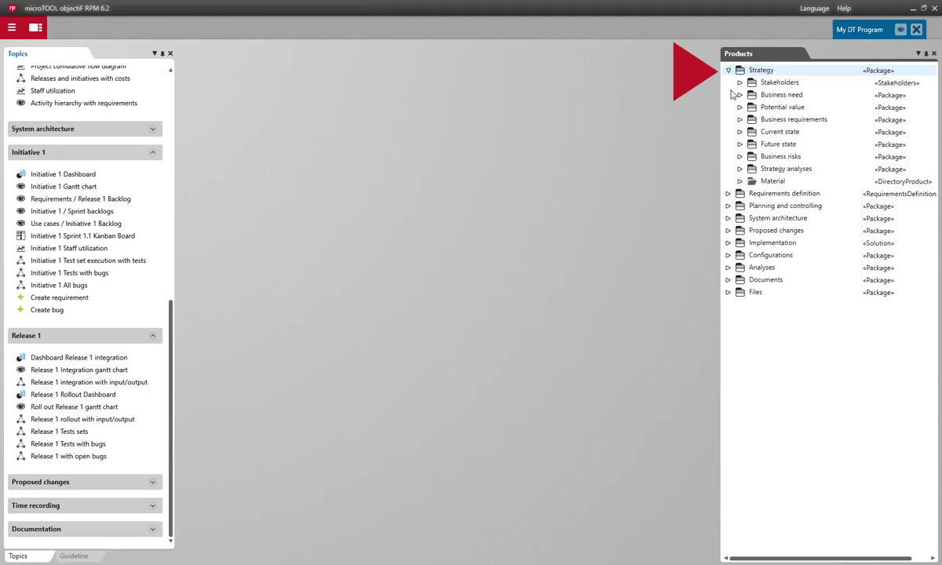
{"action": "left_click", "coordinate": [739, 95]}
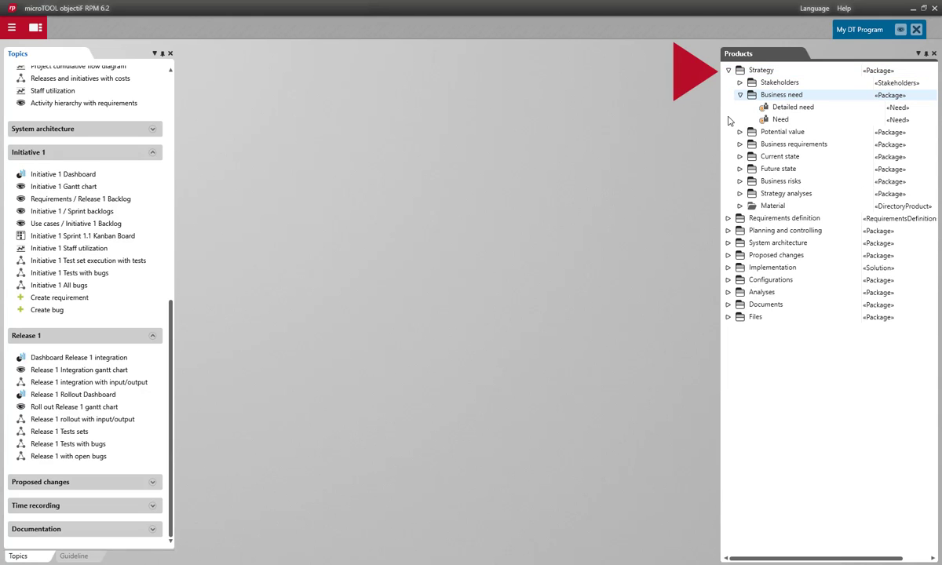
{"action": "left_click", "coordinate": [739, 168]}
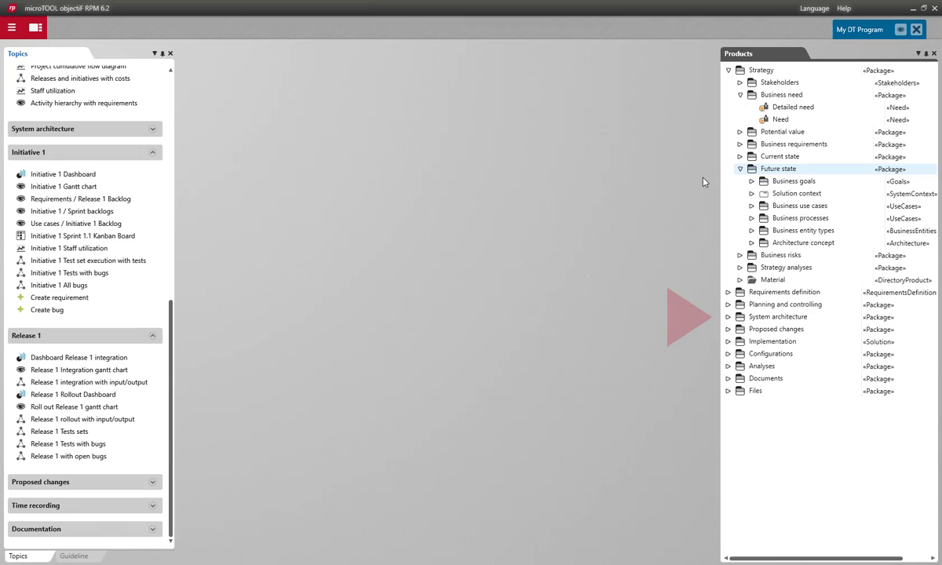
{"action": "left_click", "coordinate": [727, 379]}
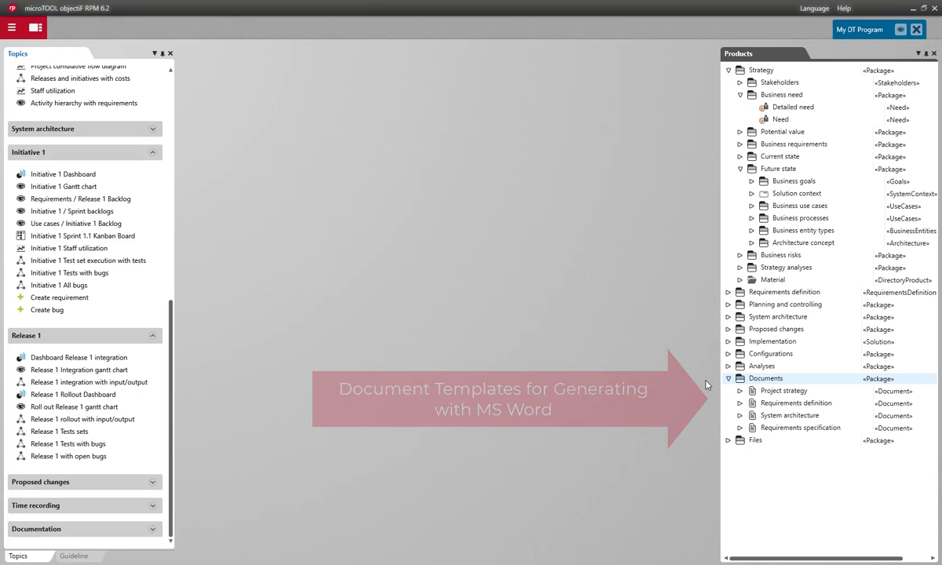
Show the program's settings and expand the Settings, Forms and Strategy packages to examine the available strategy forms
{"action": "left_click", "coordinate": [901, 29]}
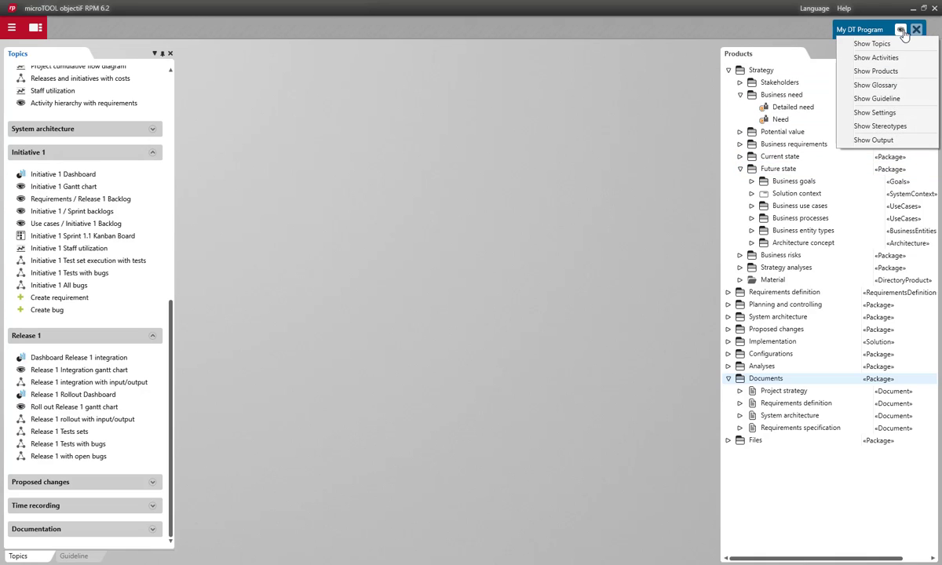
{"action": "left_click", "coordinate": [873, 113]}
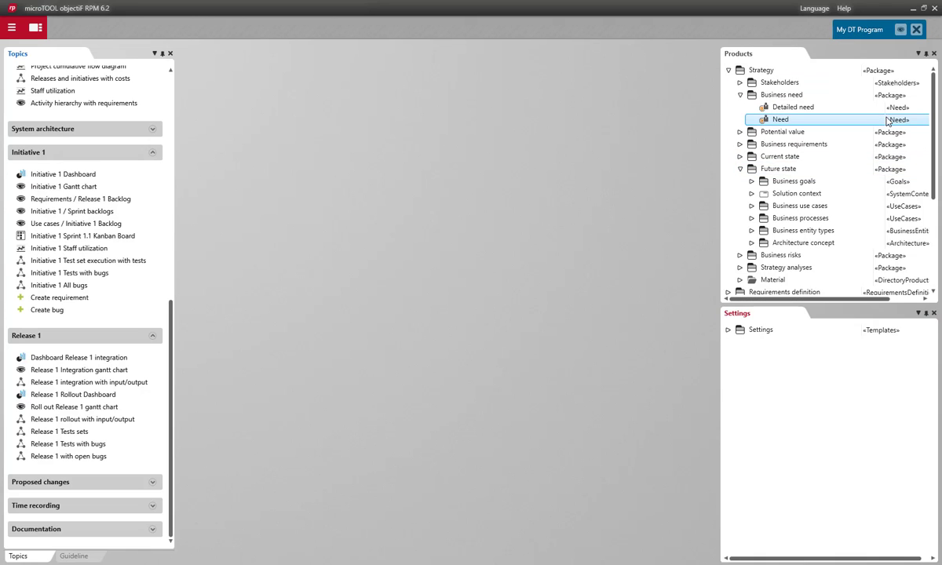
{"action": "left_click", "coordinate": [728, 330]}
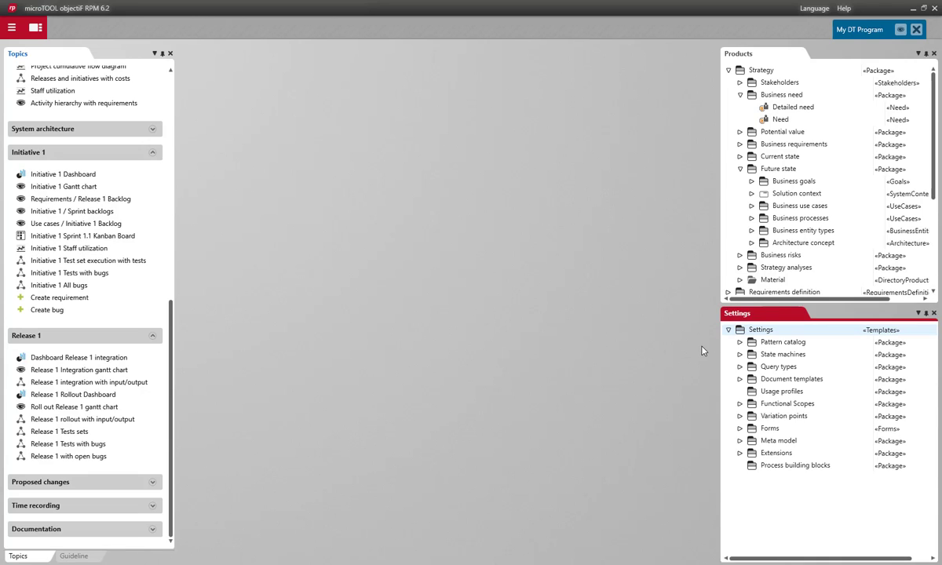
{"action": "left_click", "coordinate": [739, 430]}
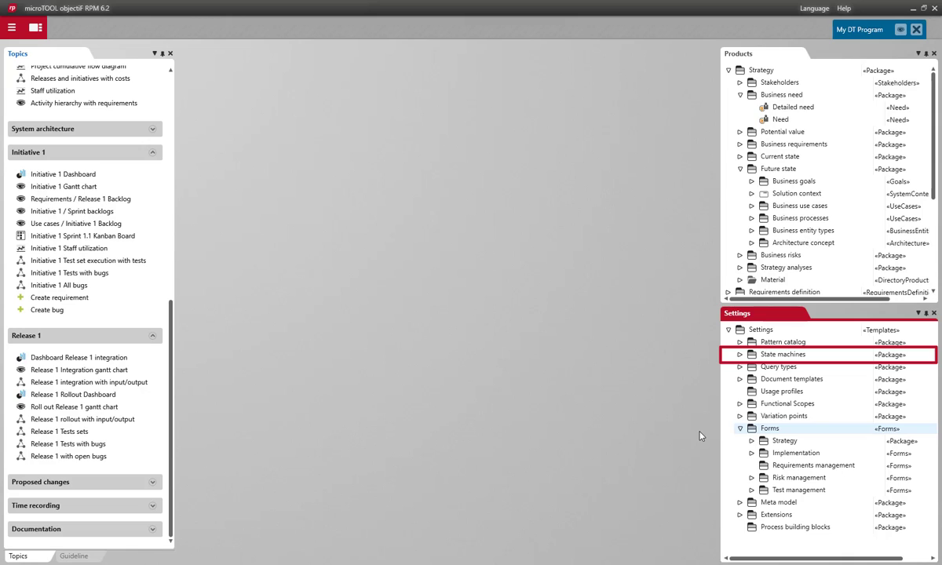
{"action": "key", "text": "Down"}
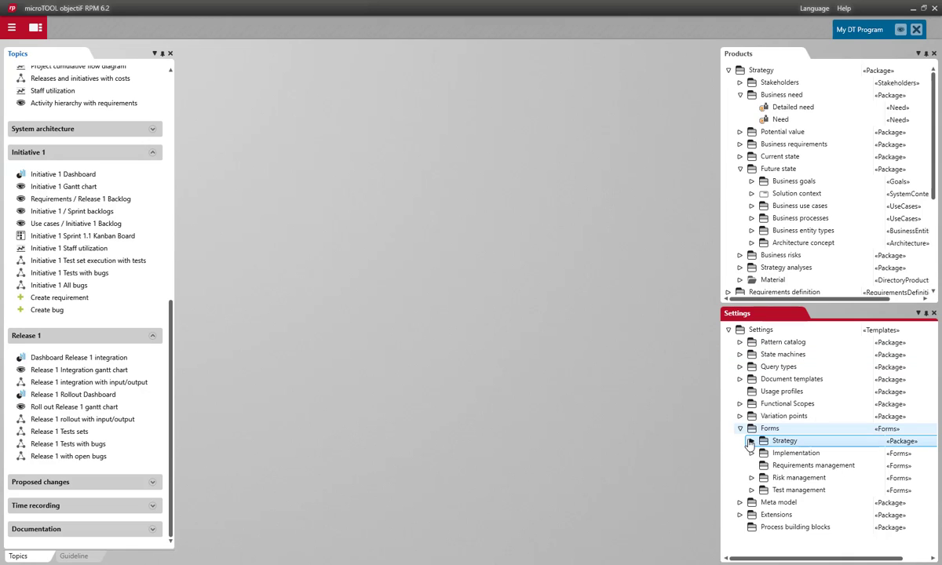
{"action": "key", "text": "Right"}
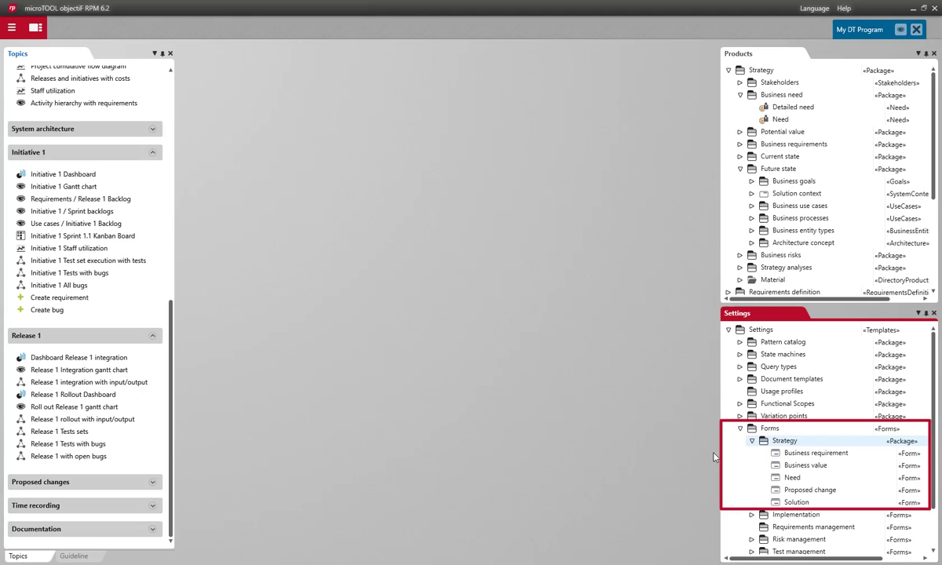
View the Need form in the Form Designer, close it, and expand the Pattern catalog and its first package
{"action": "left_click", "coordinate": [781, 480]}
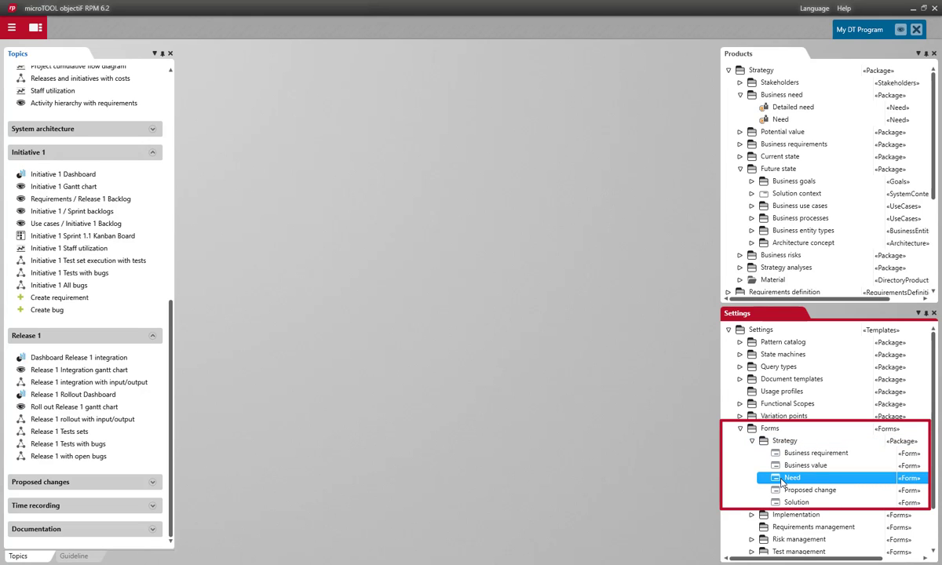
{"action": "double_click", "coordinate": [781, 481]}
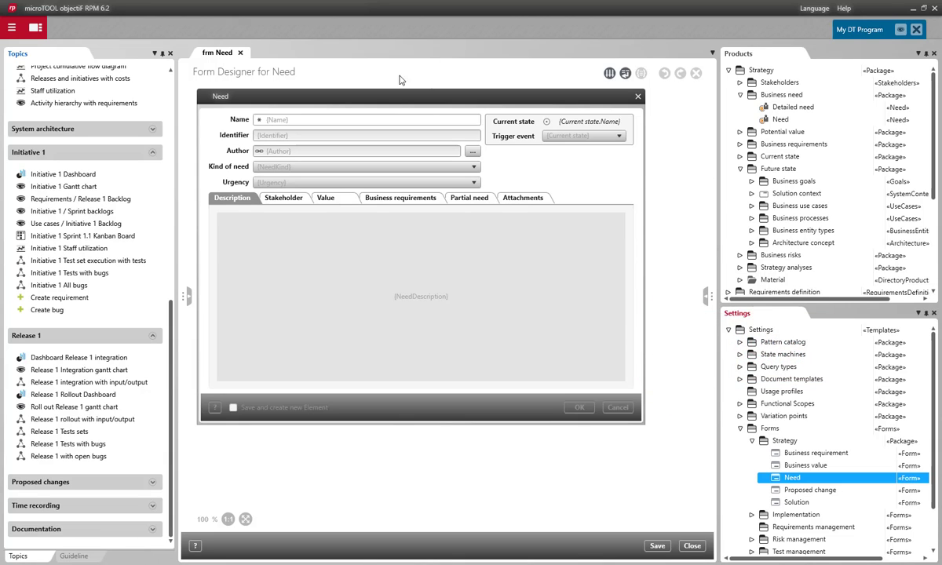
{"action": "left_click", "coordinate": [240, 53]}
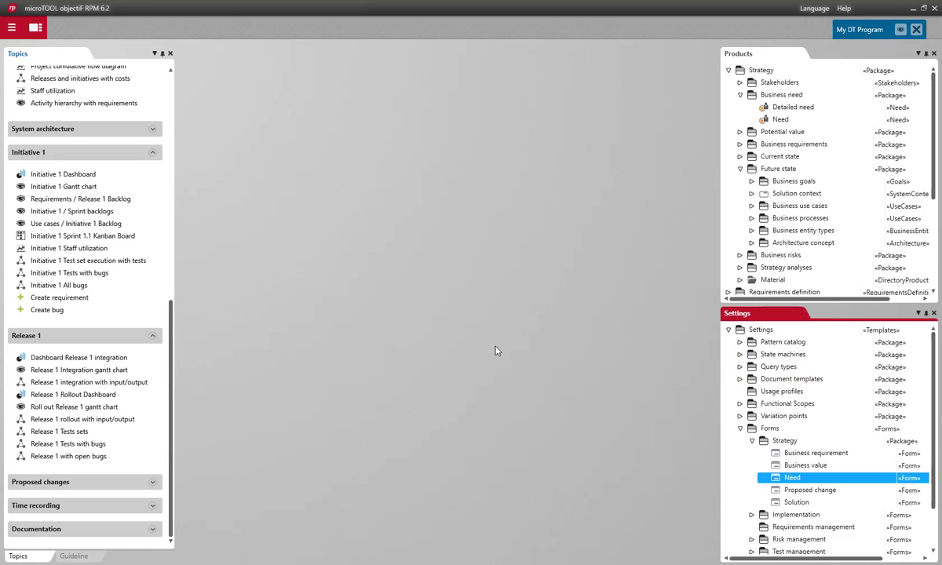
{"action": "left_click", "coordinate": [740, 342]}
{"action": "left_click", "coordinate": [751, 355]}
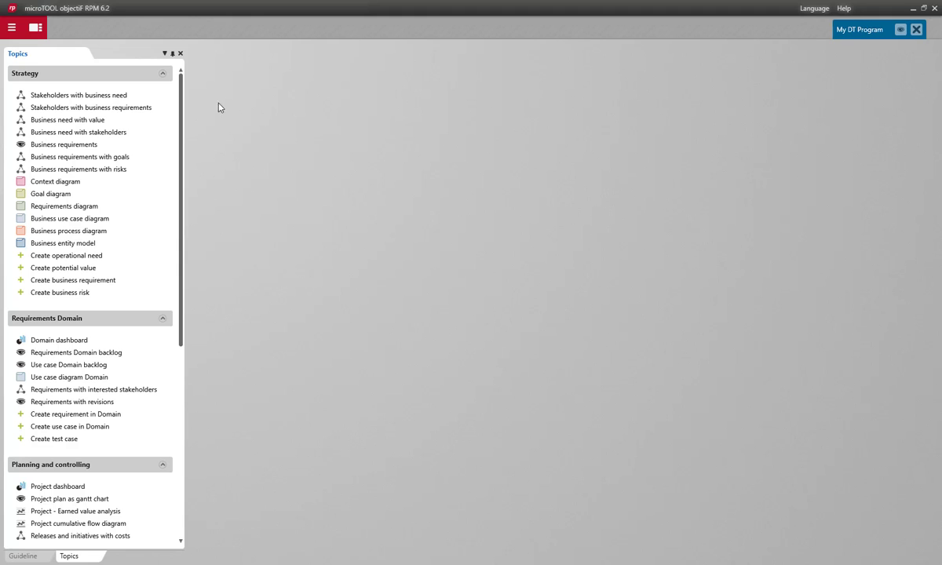
Examine the Strategy queries Stakeholders with business need, Stakeholders with business requirements and Business need with value
{"action": "left_click", "coordinate": [167, 97]}
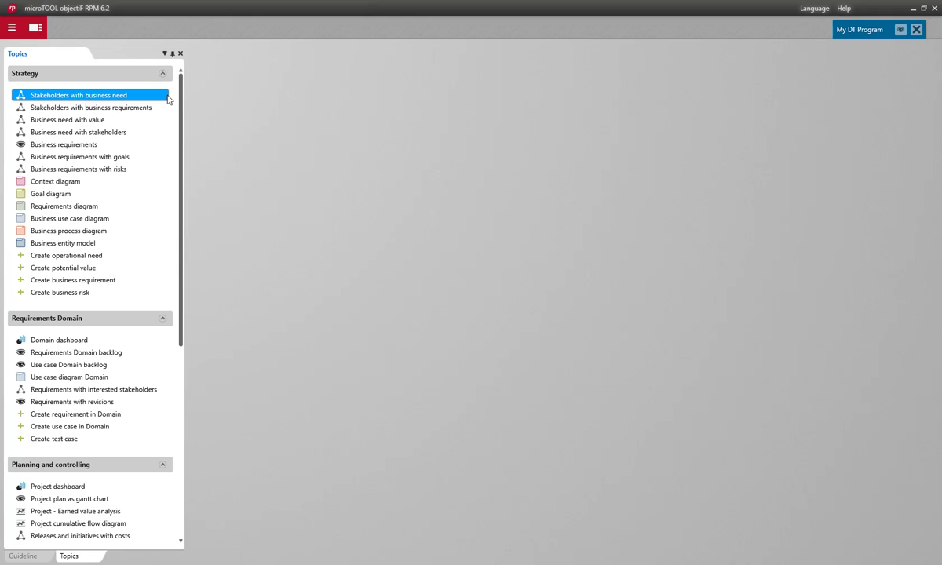
{"action": "left_click", "coordinate": [168, 109]}
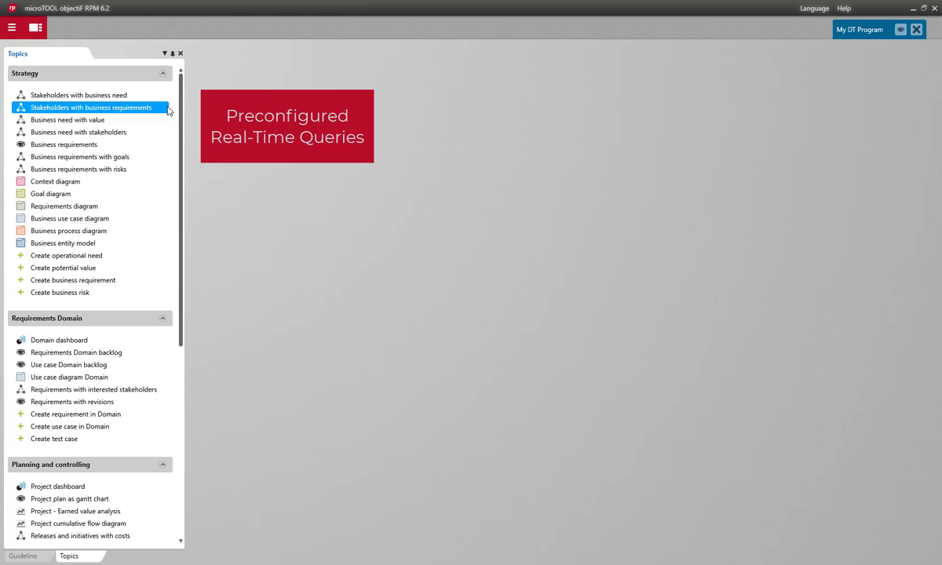
{"action": "left_click", "coordinate": [168, 121]}
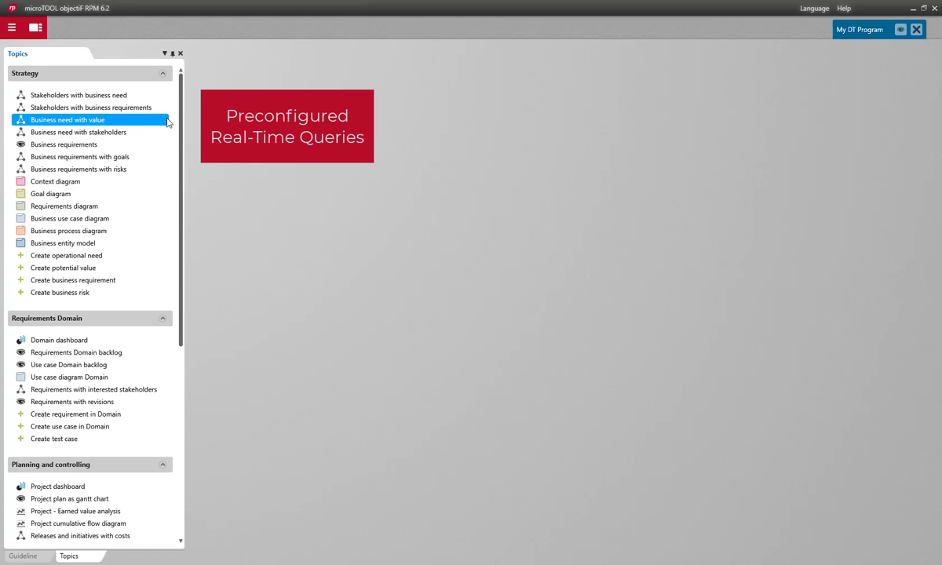
Open the Domain dashboard and the Requirements Domain backlog to examine the requirements domain views
{"action": "scroll", "coordinate": [183, 127], "scroll_direction": "down", "scroll_amount": 5}
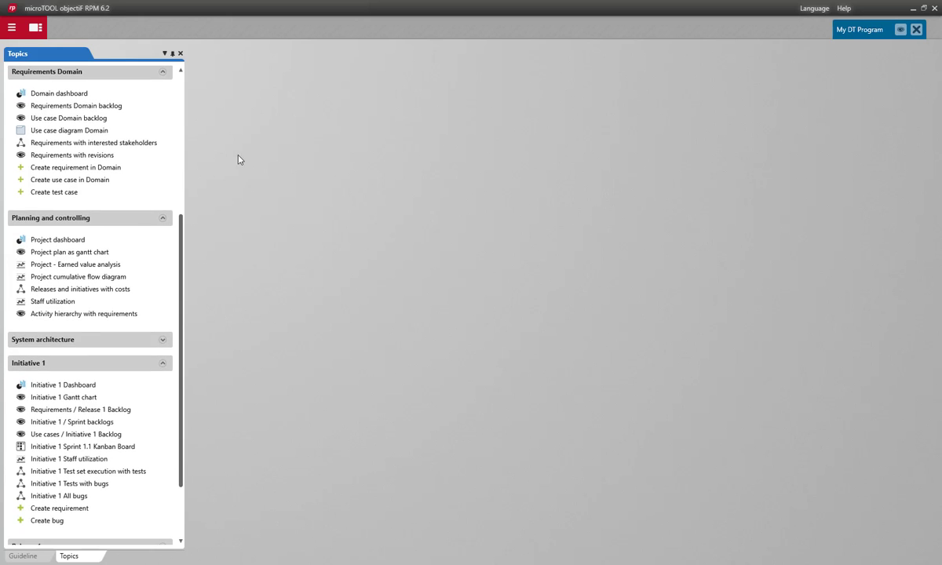
{"action": "left_click", "coordinate": [128, 94]}
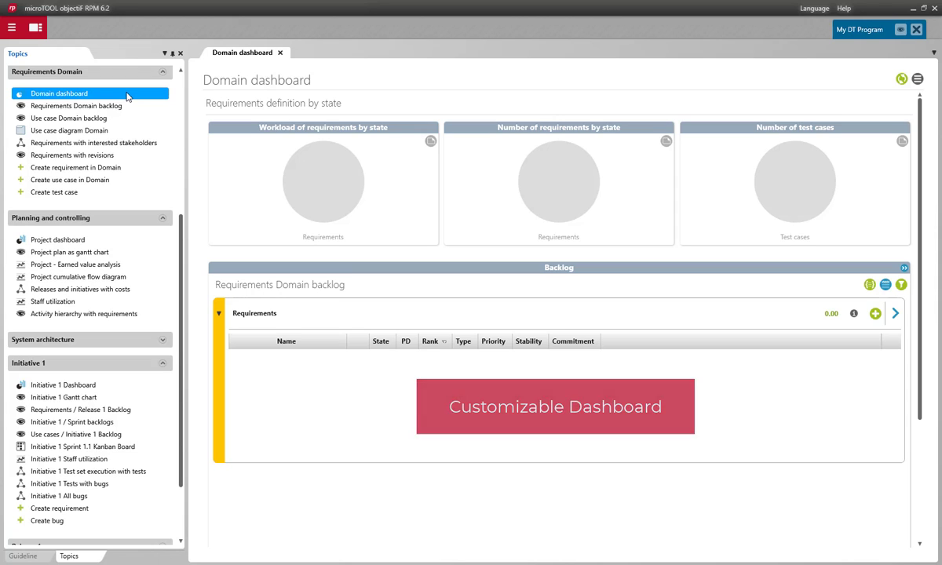
{"action": "left_click", "coordinate": [130, 107]}
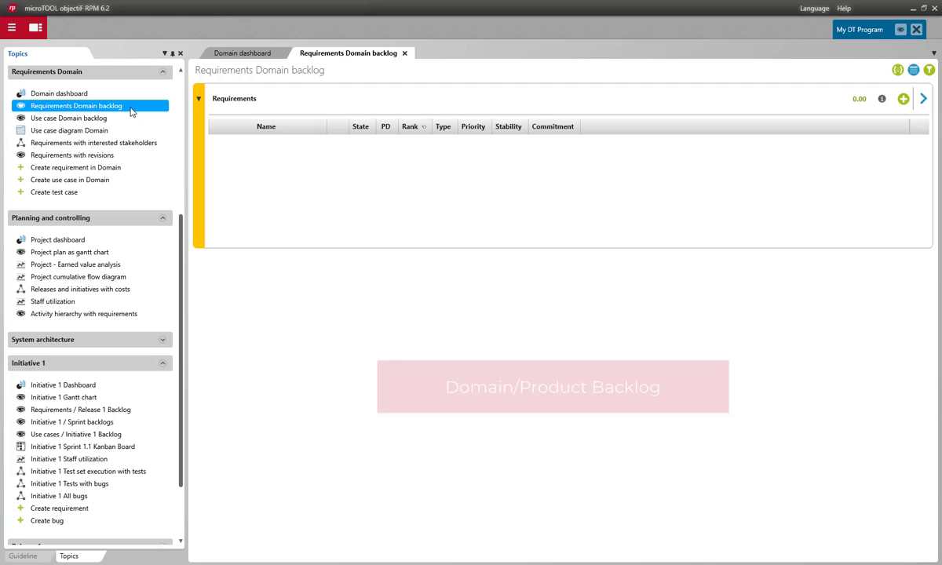
Open the project plan as a Gantt chart and expand DT-Solution and Develop Initiative 1 to examine the schedule through March 2021
{"action": "left_click", "coordinate": [135, 252]}
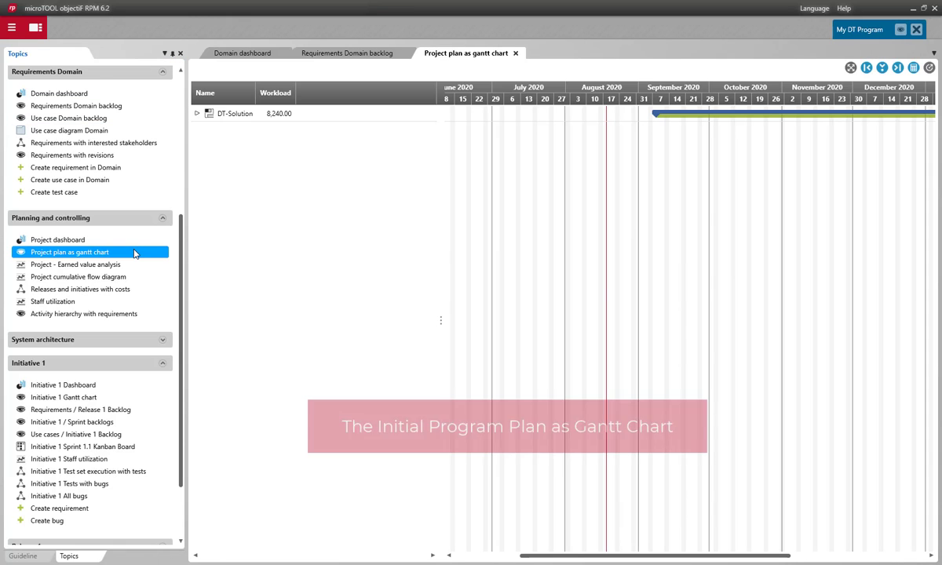
{"action": "left_click", "coordinate": [197, 113]}
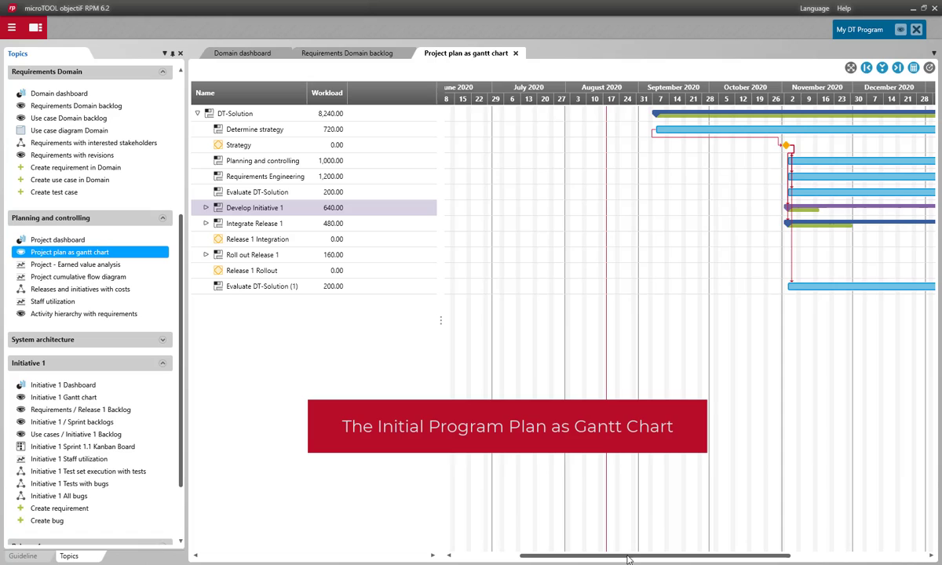
{"action": "left_click_drag", "start_coordinate": [621, 551], "coordinate": [740, 559]}
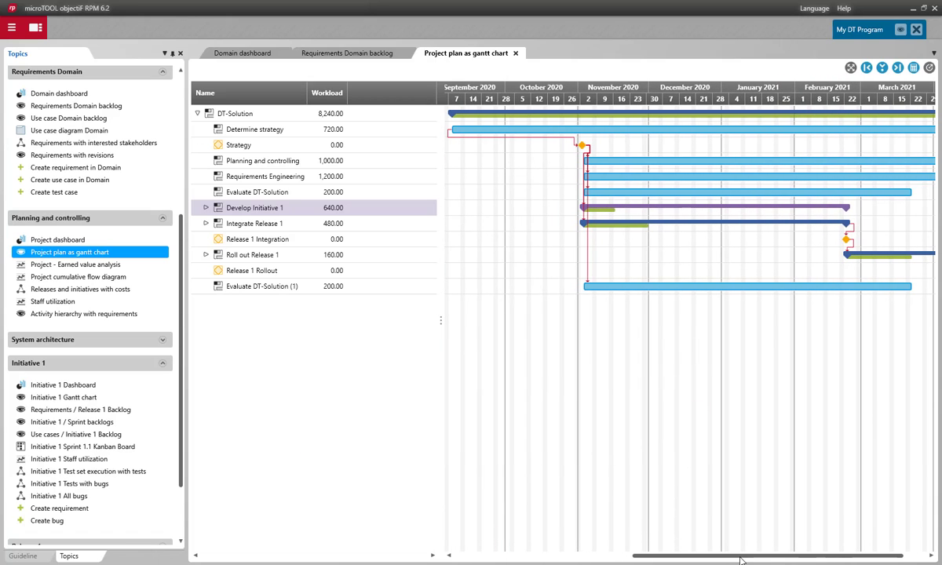
{"action": "left_click", "coordinate": [206, 208]}
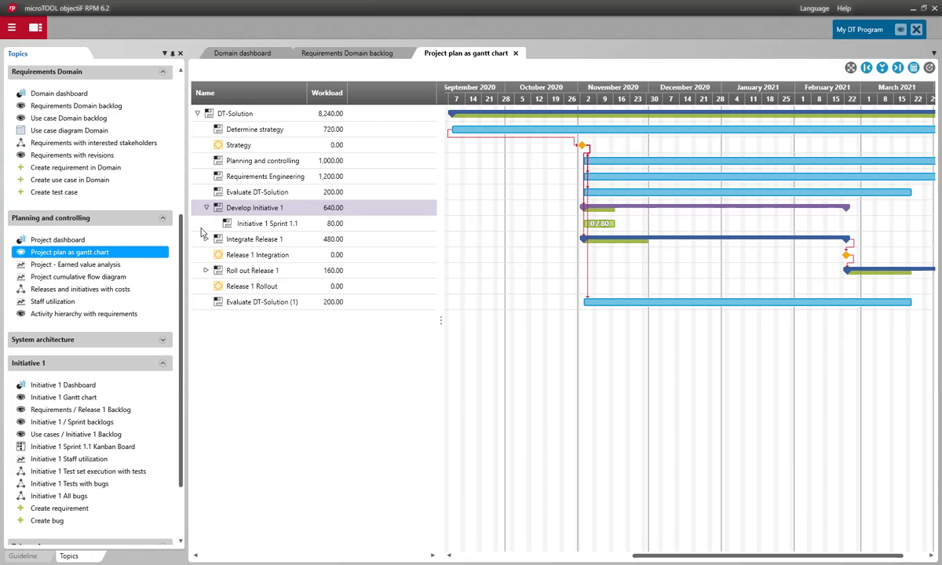